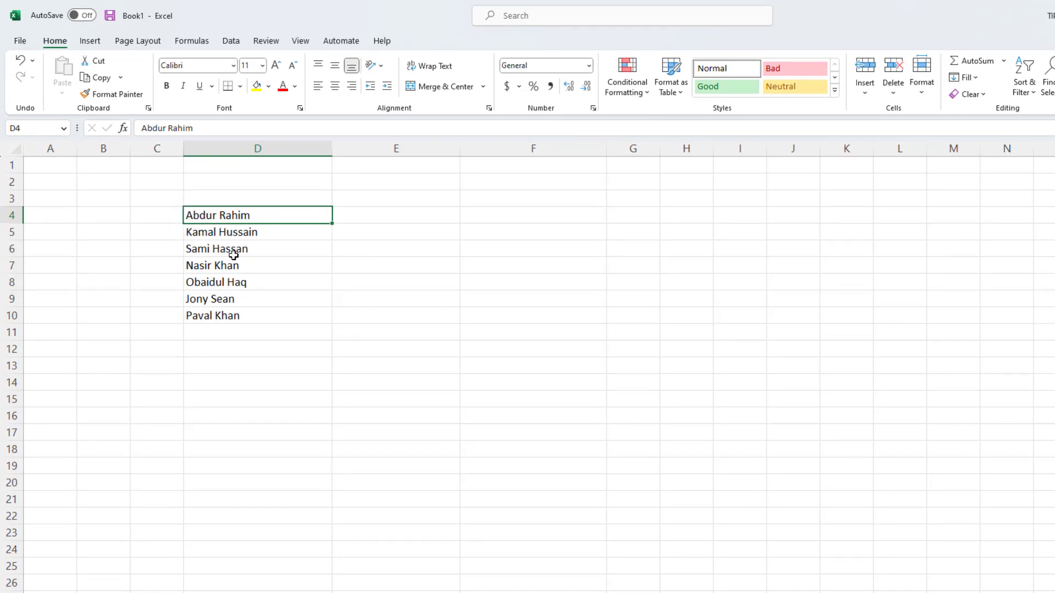
Enter the formula =UPPER(D4) in cell E4 to convert the first name in column D to uppercase.
{"action": "left_click", "coordinate": [249, 236]}
{"action": "left_click_drag", "start_coordinate": [254, 218], "coordinate": [237, 316]}
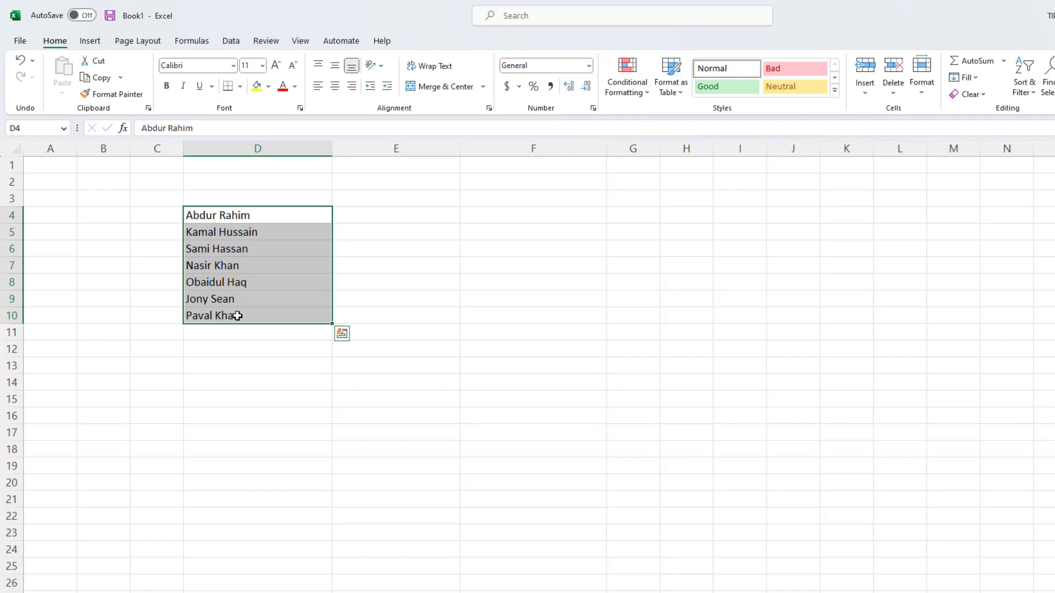
{"action": "left_click", "coordinate": [367, 213]}
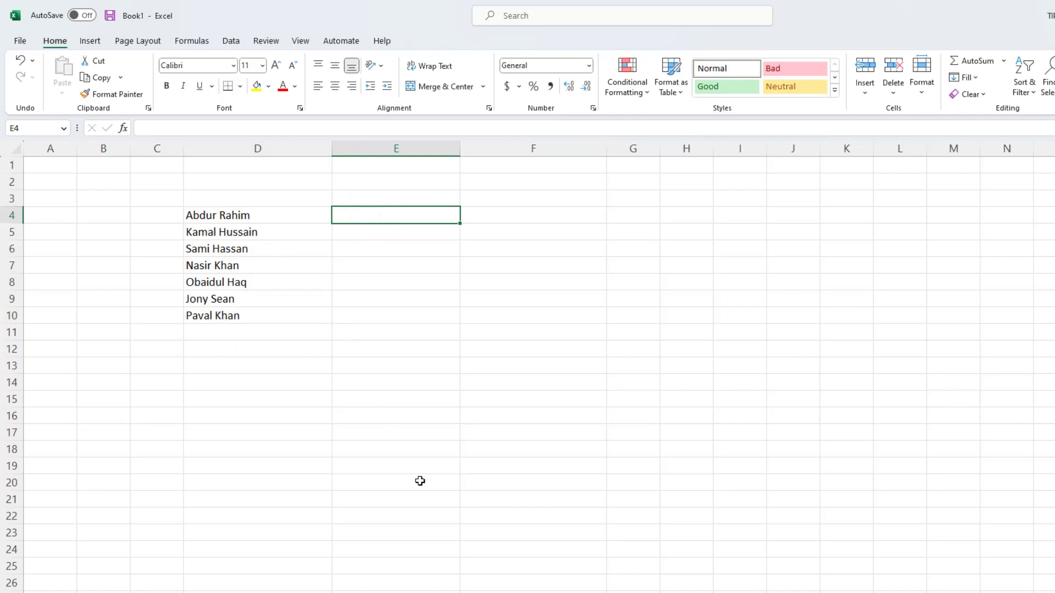
{"action": "type", "text": "="}
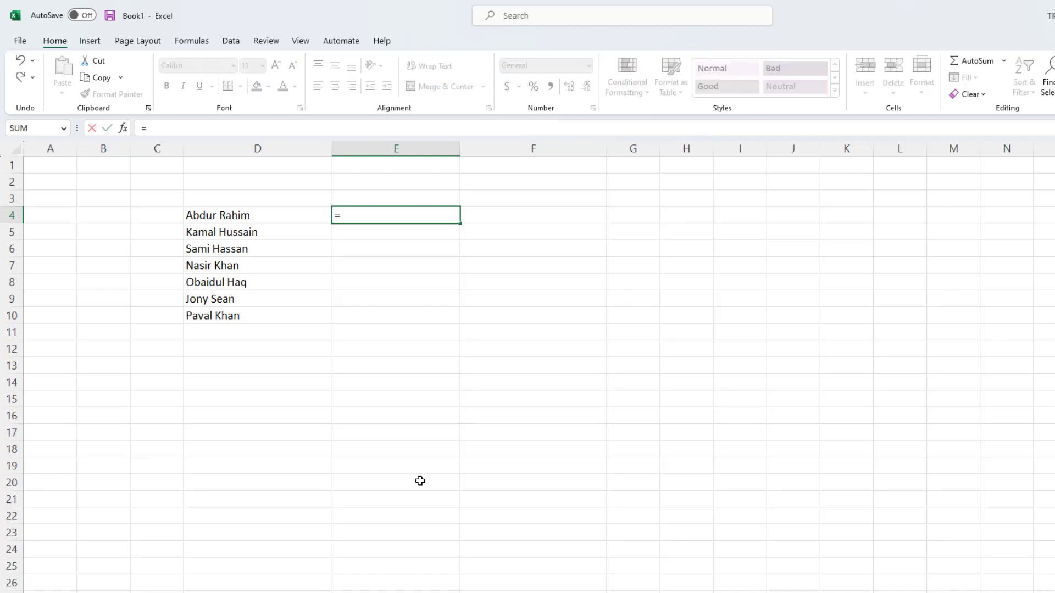
{"action": "type", "text": "upper"}
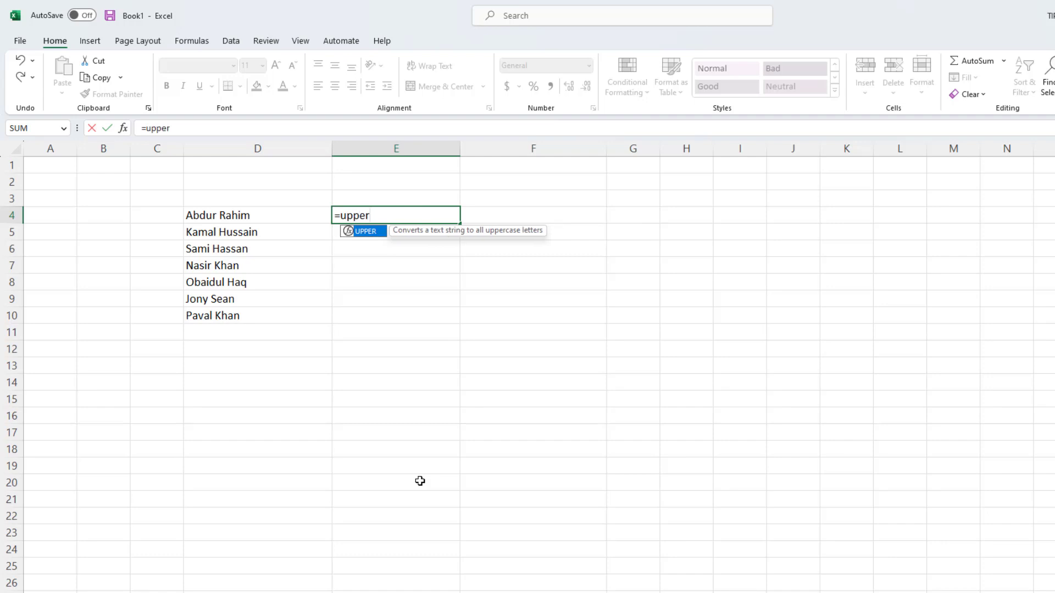
{"action": "type", "text": "("}
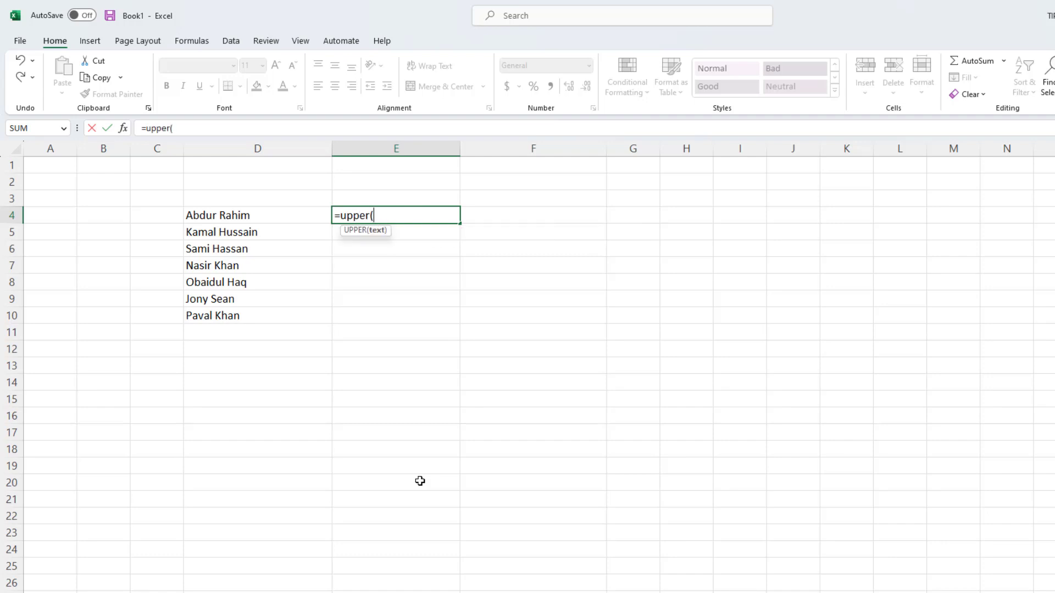
{"action": "left_click", "coordinate": [248, 218]}
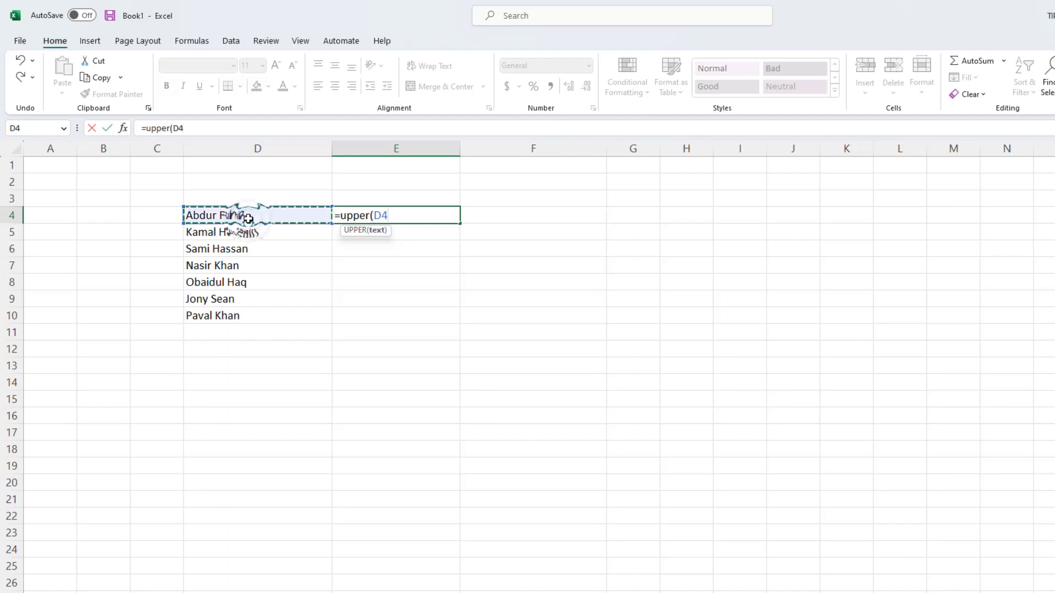
{"action": "type", "text": ")"}
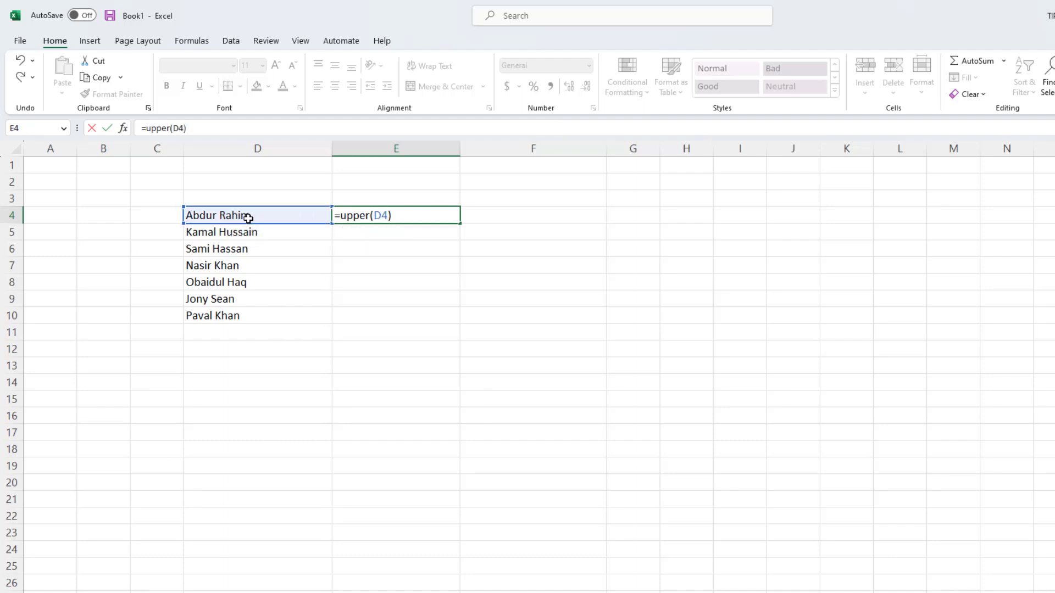
{"action": "key", "text": "Return"}
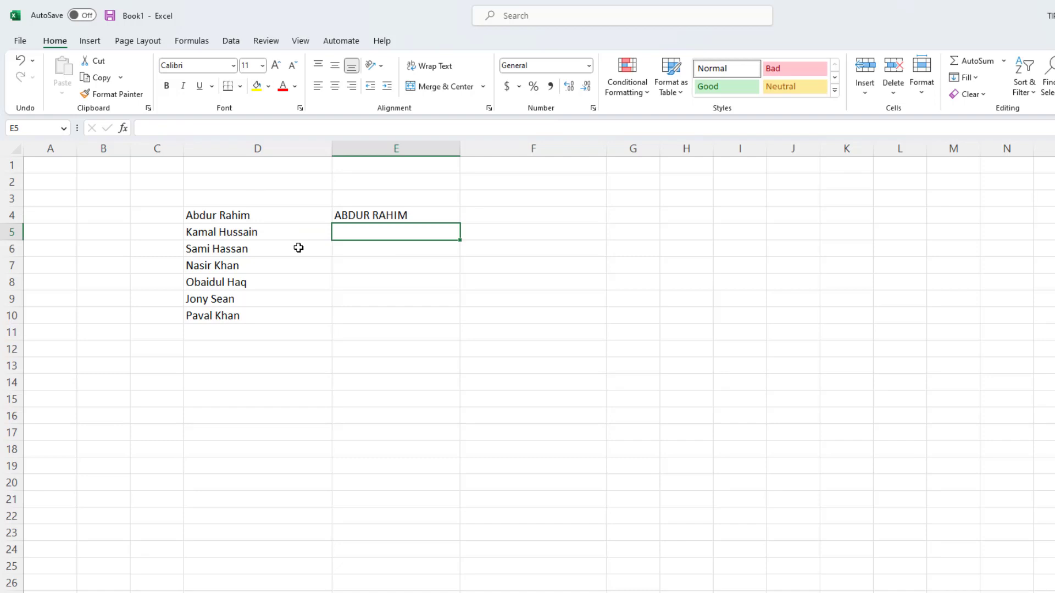
Fill the UPPER formula from E4 down to E10 to cover the whole name list.
{"action": "left_click", "coordinate": [267, 217]}
{"action": "left_click", "coordinate": [365, 214]}
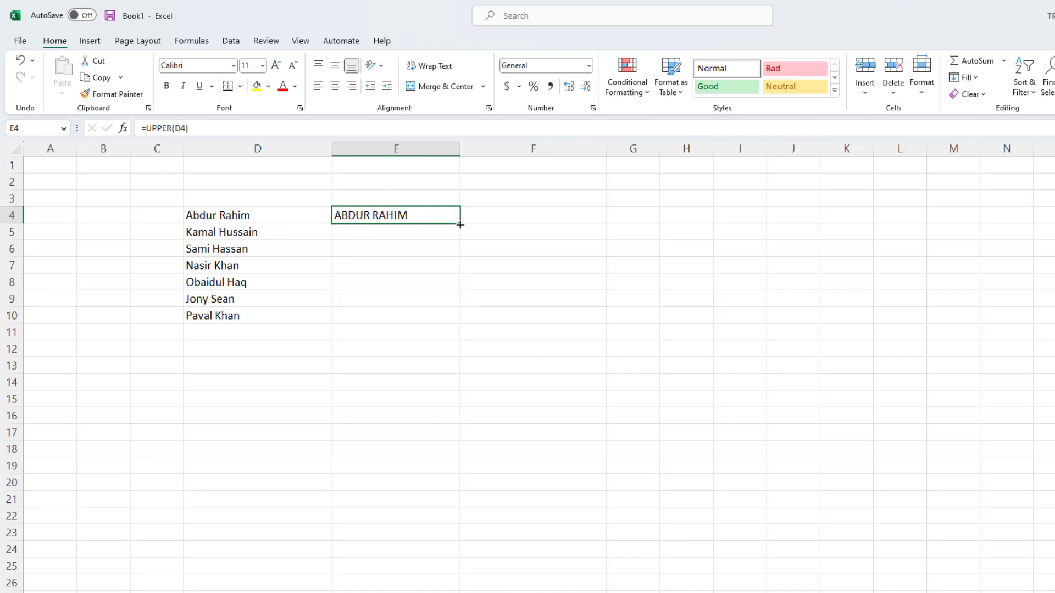
{"action": "left_click_drag", "start_coordinate": [460, 225], "coordinate": [441, 323]}
{"action": "left_click", "coordinate": [360, 265]}
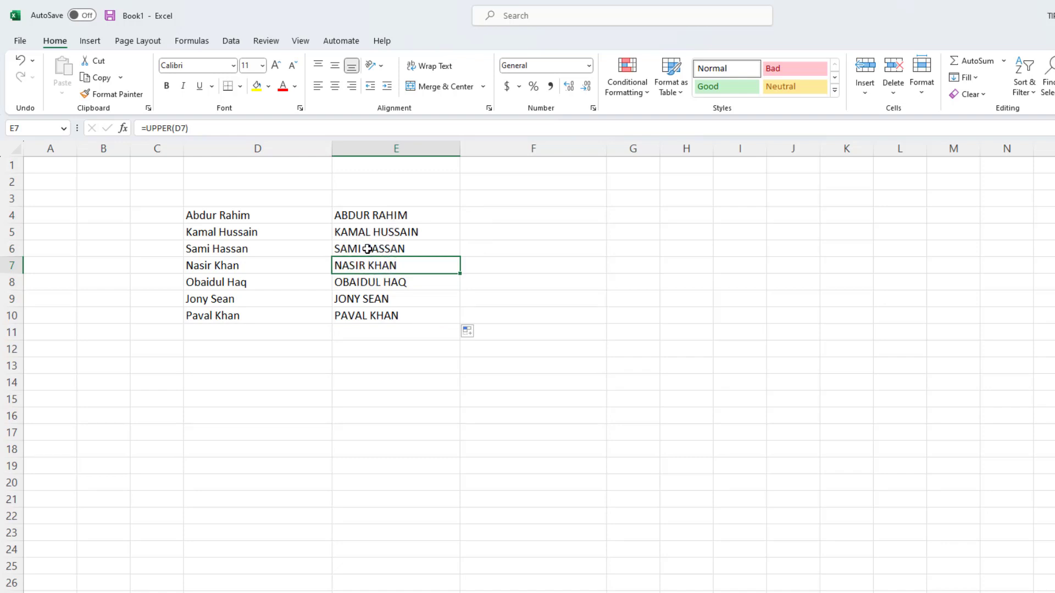
Enter the formula =LOWER(E4) in cell F4 to convert the uppercase name to lowercase.
{"action": "left_click", "coordinate": [497, 221]}
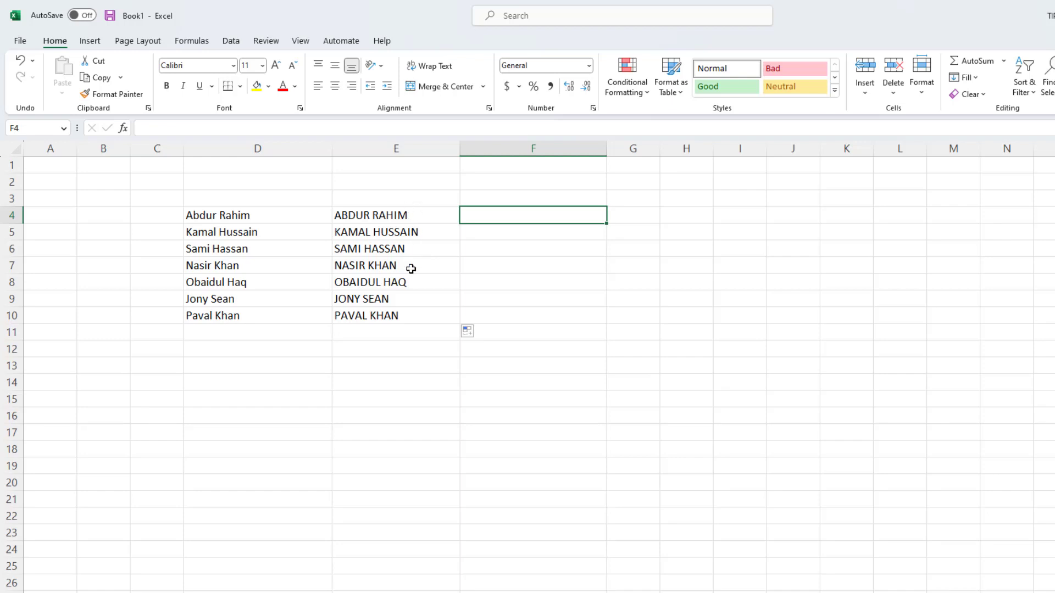
{"action": "type", "text": "="}
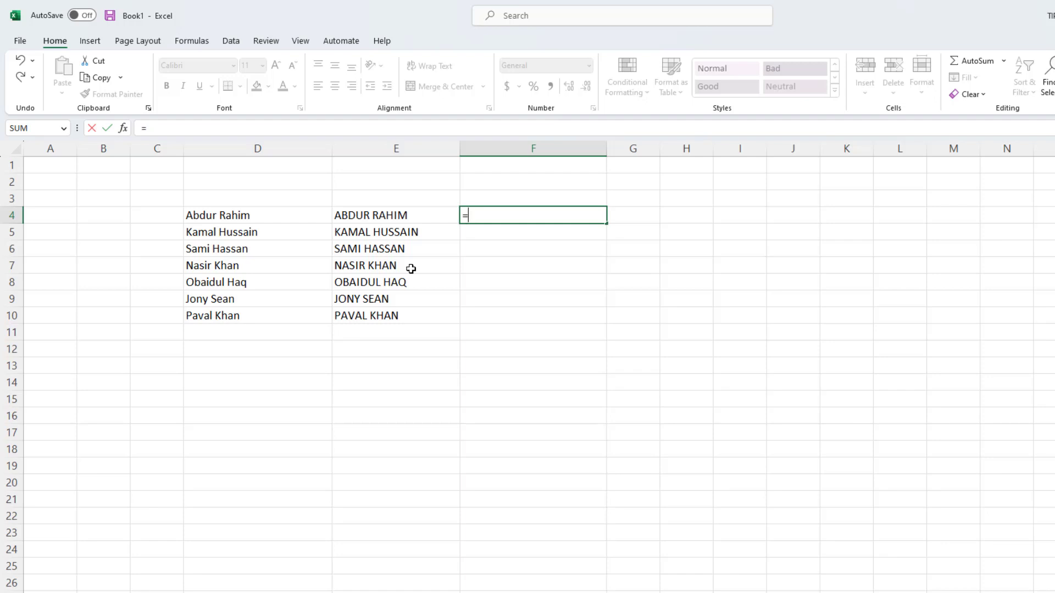
{"action": "type", "text": "lower"}
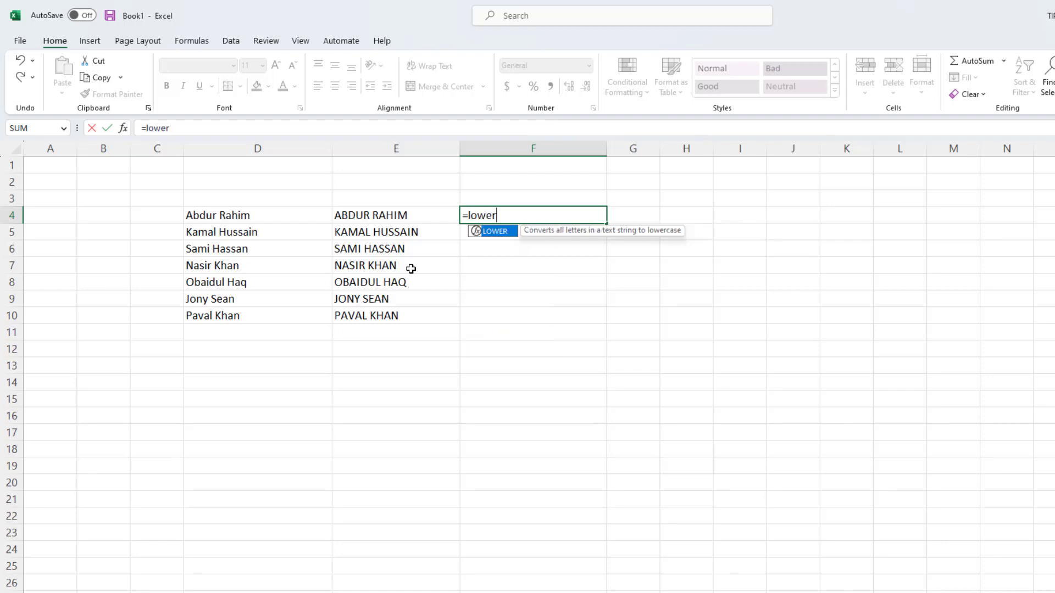
{"action": "type", "text": "("}
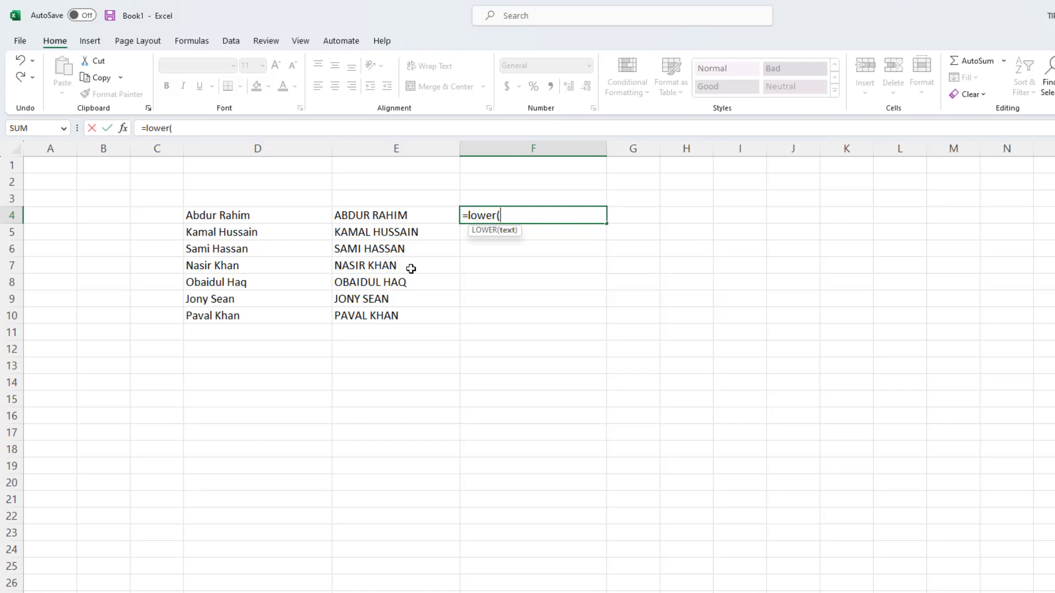
{"action": "left_click", "coordinate": [389, 215]}
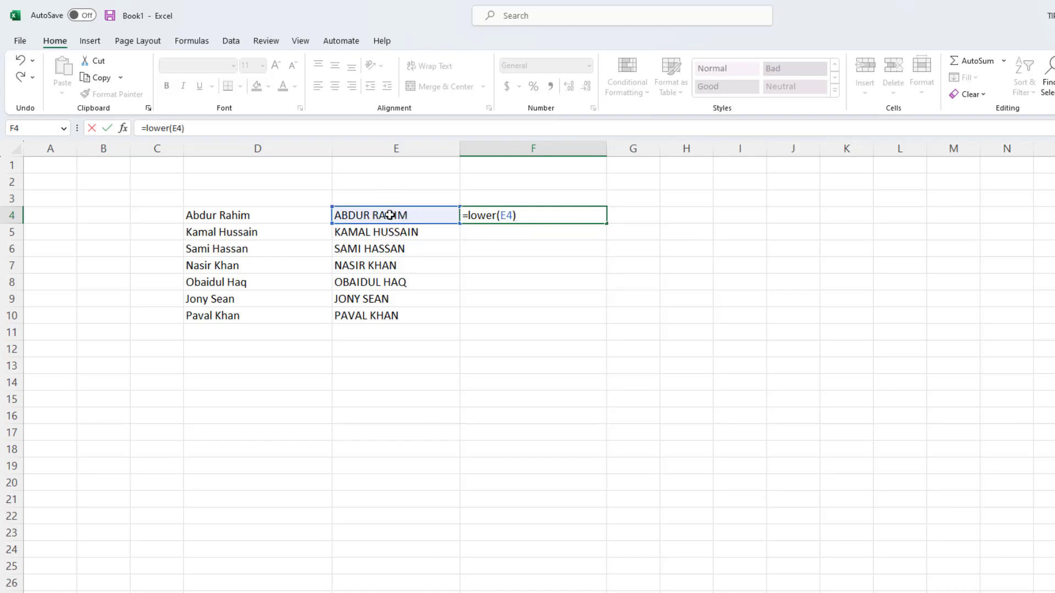
{"action": "key", "text": "Return"}
Fill the LOWER formula from F4 down to F10.
{"action": "left_click", "coordinate": [513, 216]}
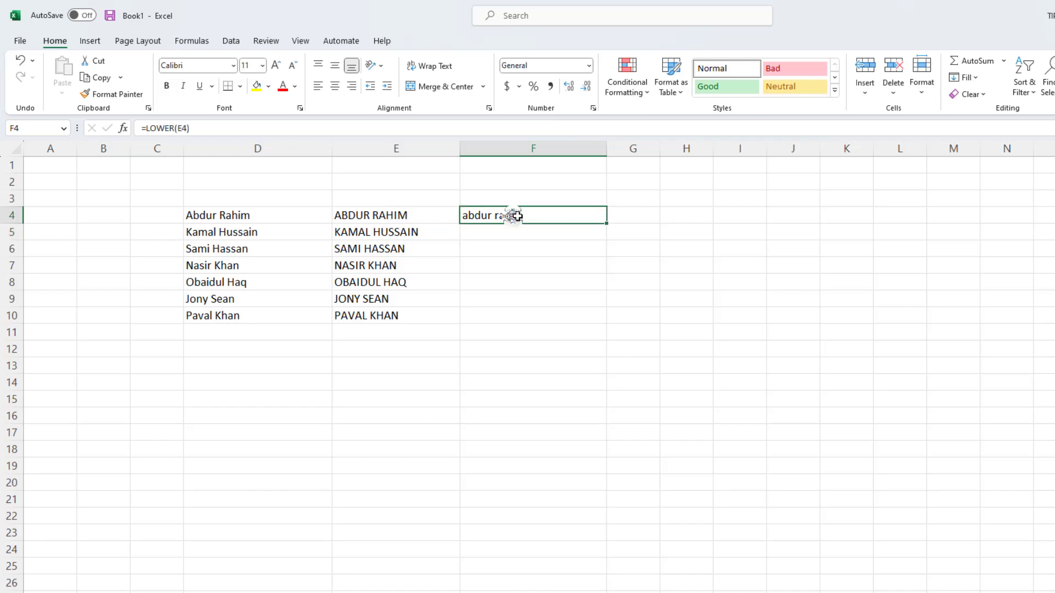
{"action": "left_click_drag", "start_coordinate": [609, 223], "coordinate": [604, 325]}
{"action": "left_click", "coordinate": [517, 239]}
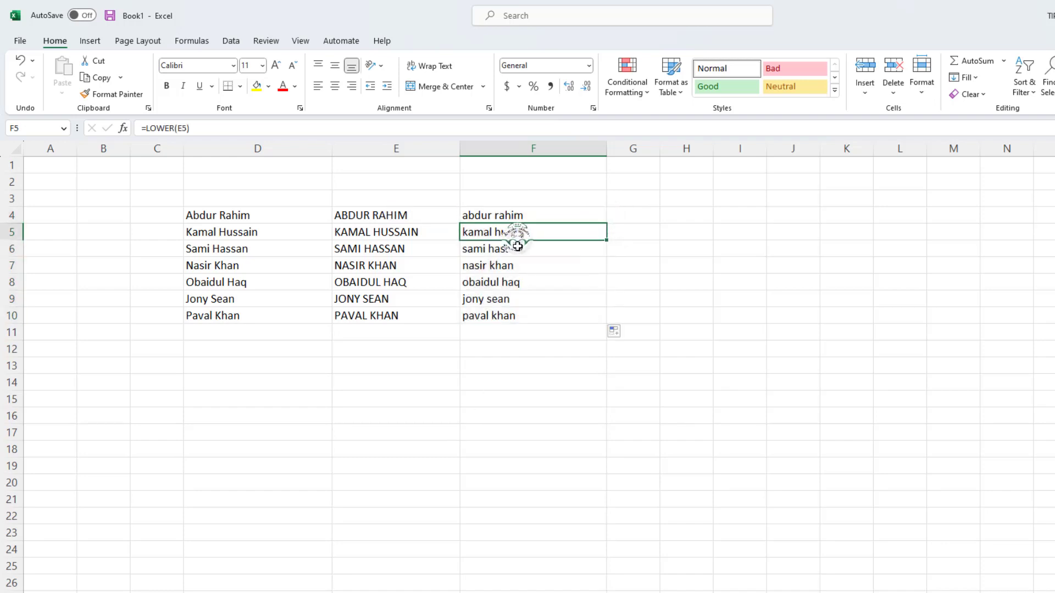
Clear the lowercase formulas from cells F4:F10.
{"action": "left_click_drag", "start_coordinate": [523, 214], "coordinate": [518, 316]}
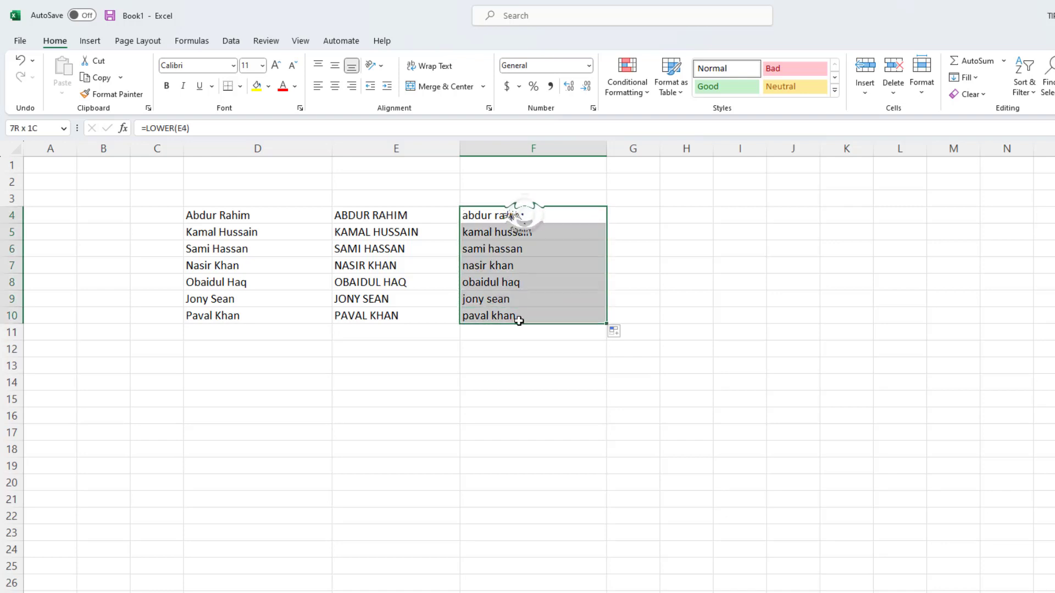
{"action": "key", "text": "Delete"}
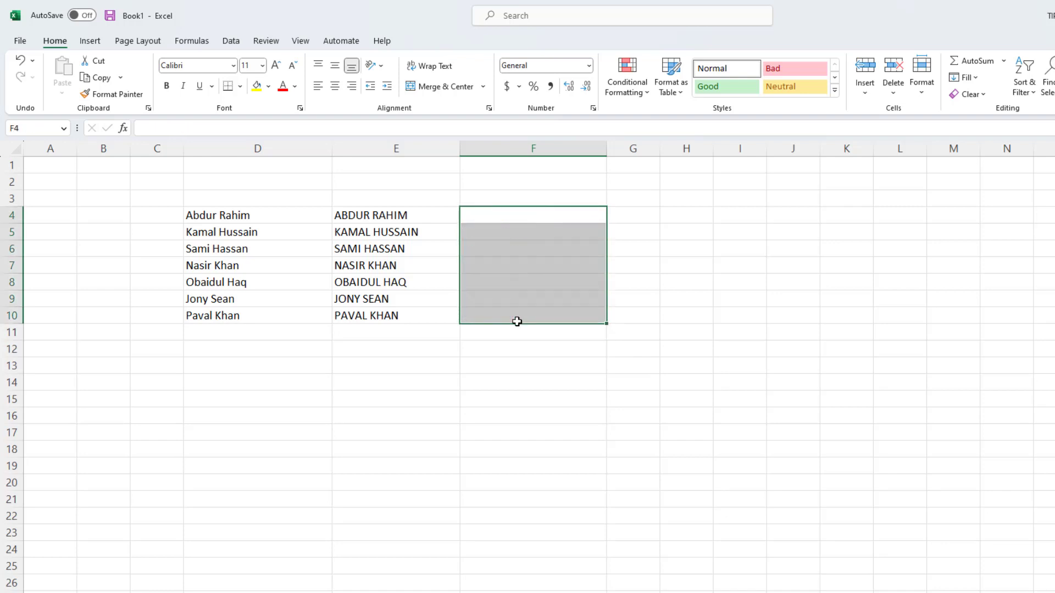
Enter the formula =PROPER(E4) in cell F4 to capitalize only the first letter of each word.
{"action": "left_click", "coordinate": [496, 215]}
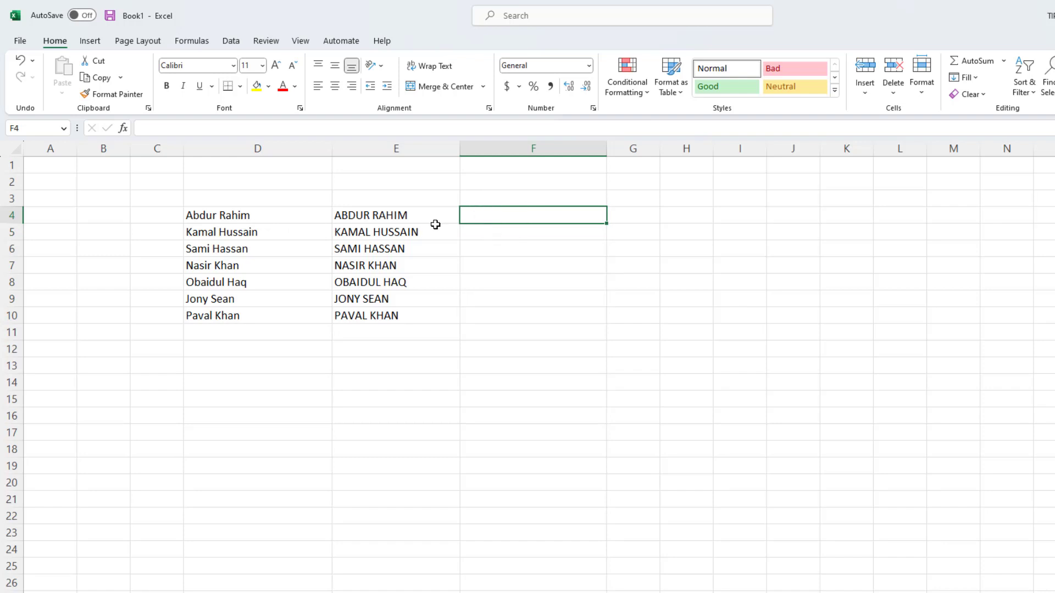
{"action": "type", "text": "="}
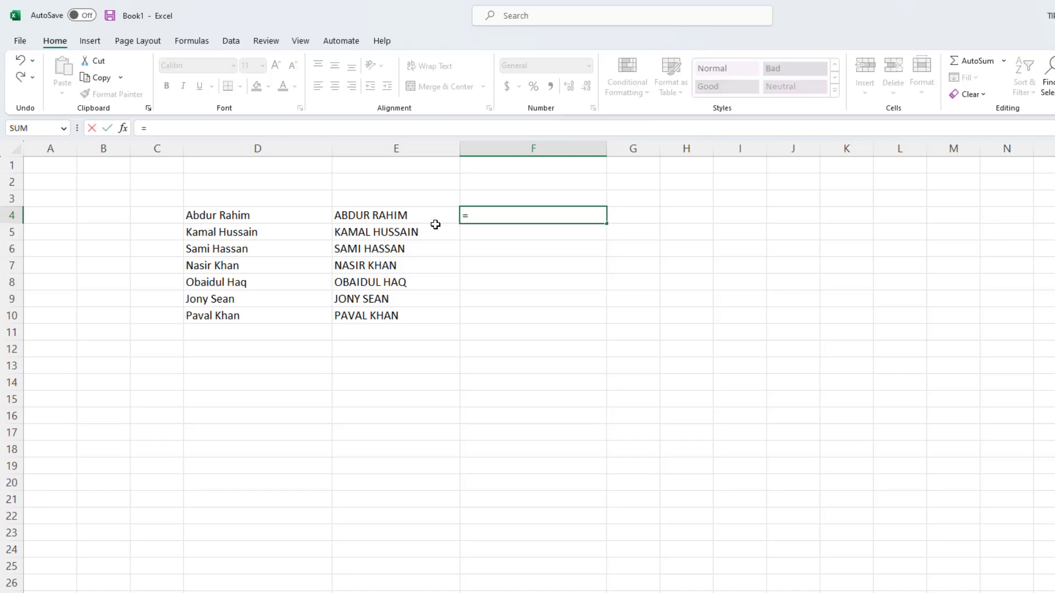
{"action": "type", "text": "p"}
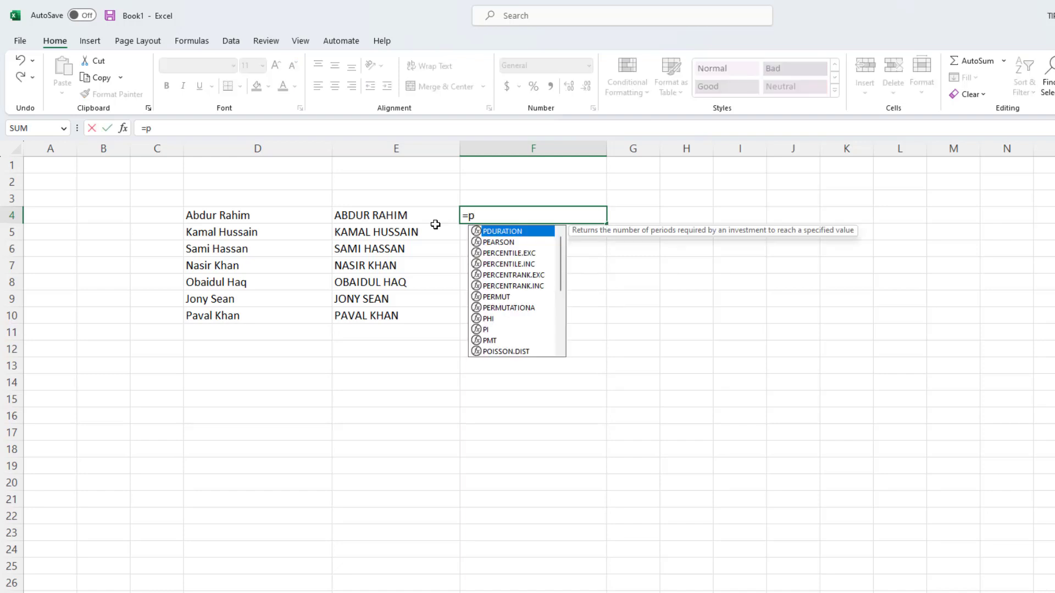
{"action": "type", "text": "roper"}
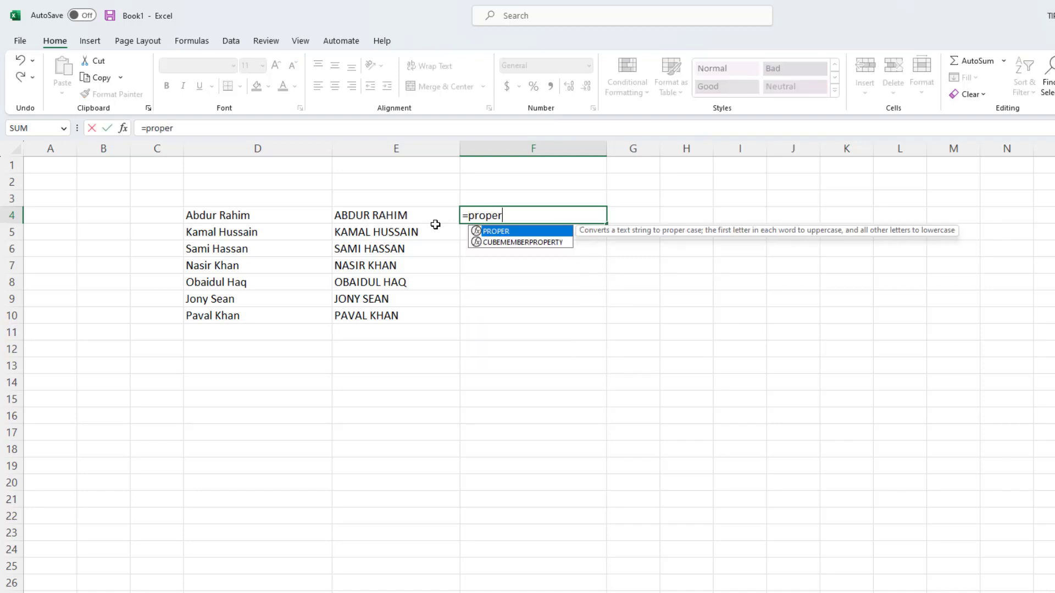
{"action": "type", "text": "("}
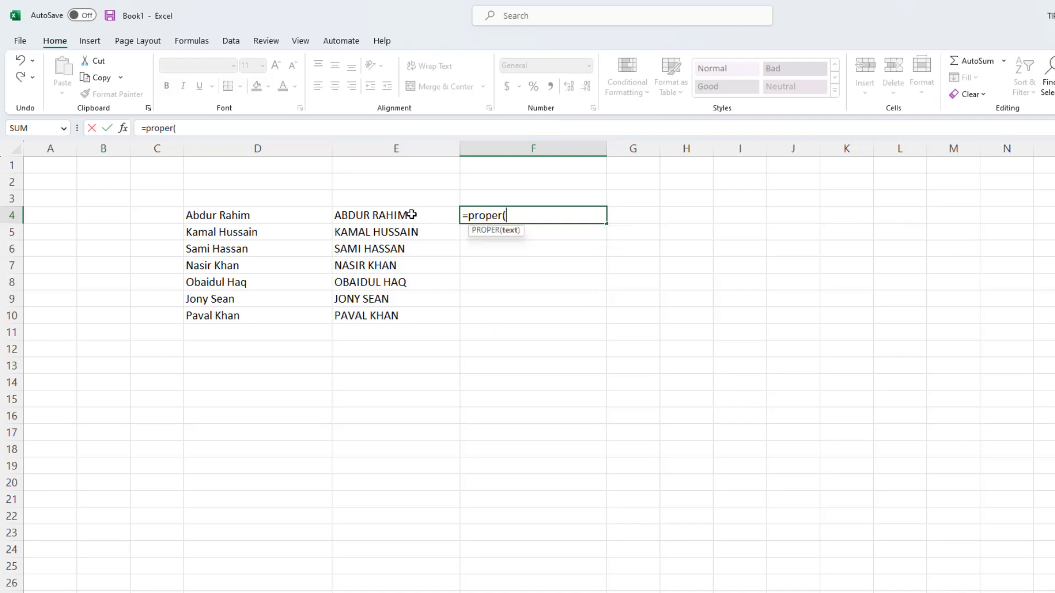
{"action": "left_click", "coordinate": [412, 214]}
{"action": "type", "text": ")"}
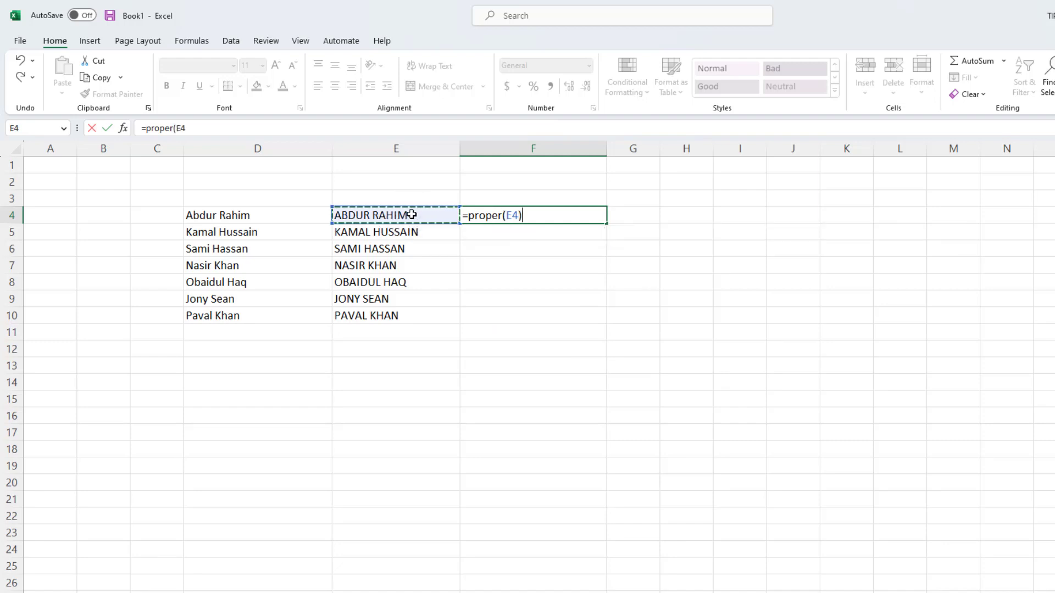
{"action": "key", "text": "Return"}
Fill the PROPER formula from F4 down to F10.
{"action": "left_click", "coordinate": [510, 215]}
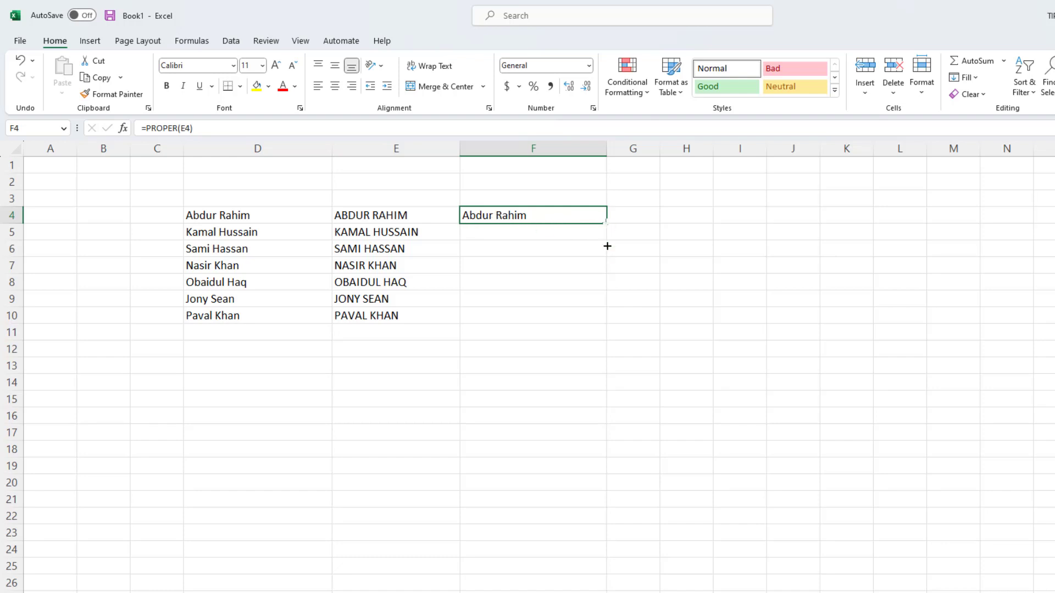
{"action": "double_click", "coordinate": [606, 223]}
{"action": "left_click", "coordinate": [536, 278]}
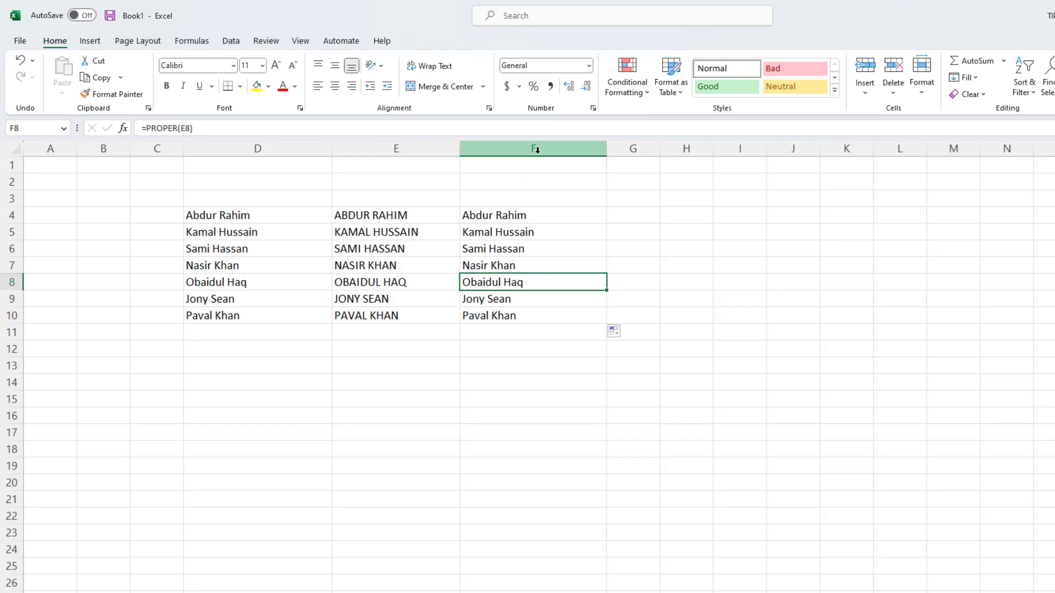
Clear the proper-case formulas from cells F4:F10.
{"action": "left_click_drag", "start_coordinate": [513, 214], "coordinate": [521, 315]}
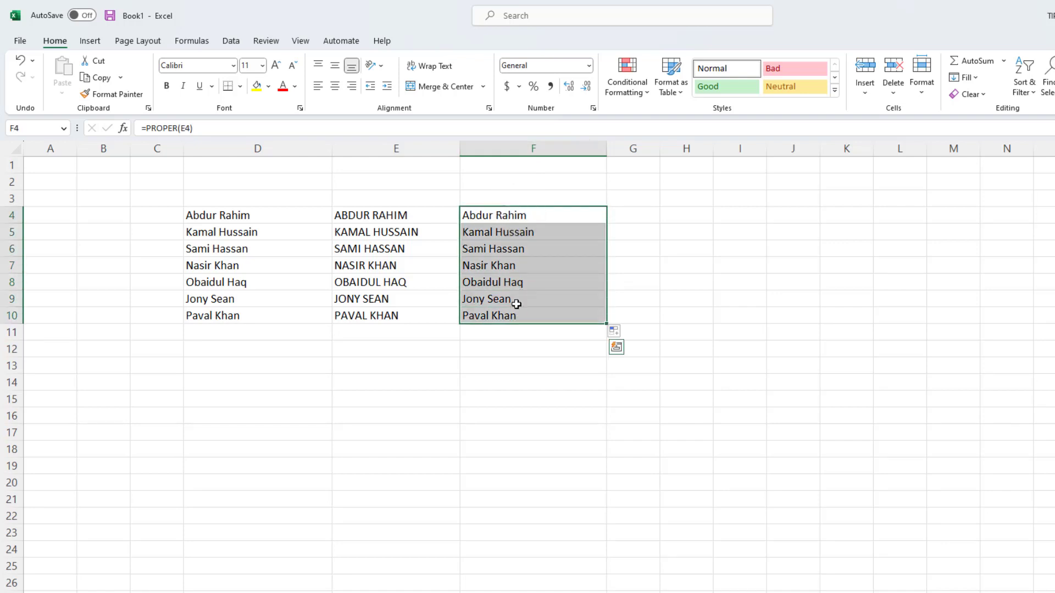
{"action": "key", "text": "Delete"}
Replace the UPPER formulas in E4:E10 with their results by copying the range and using Paste Special with Values in place.
{"action": "left_click", "coordinate": [417, 226]}
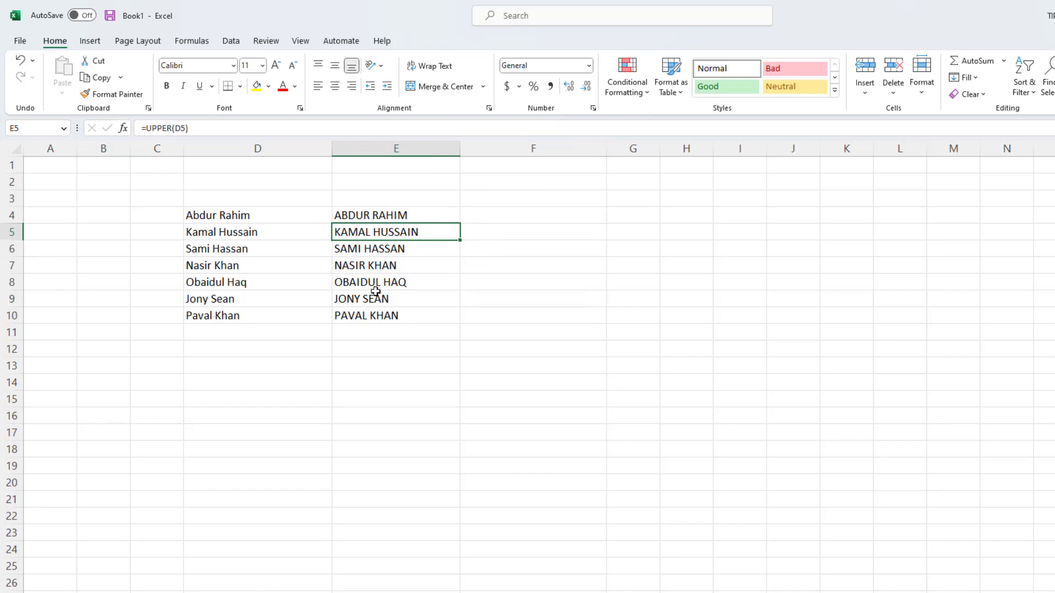
{"action": "left_click", "coordinate": [391, 282]}
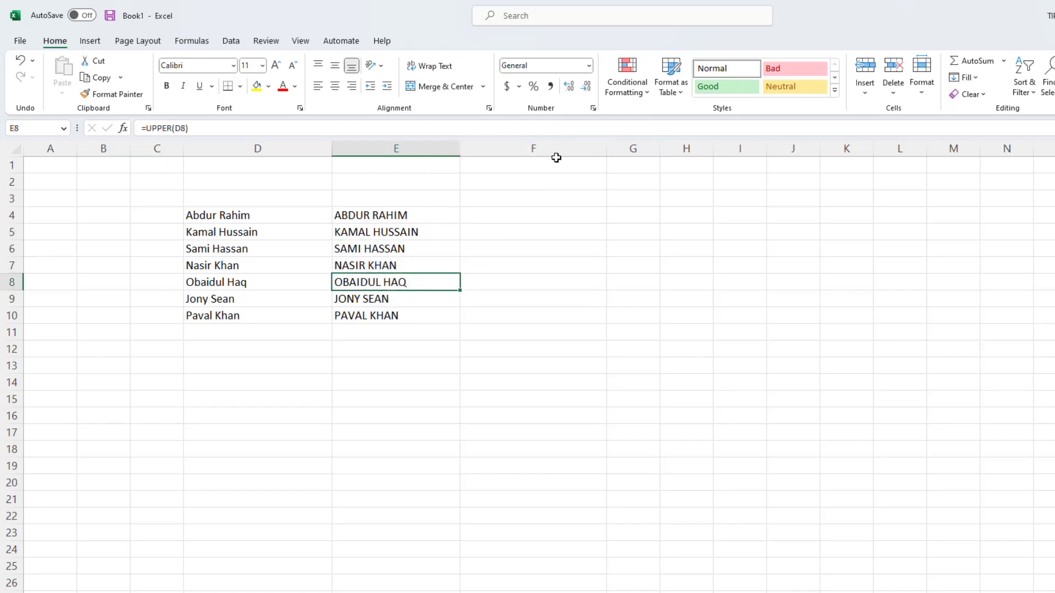
{"action": "left_click", "coordinate": [403, 245]}
{"action": "left_click_drag", "start_coordinate": [401, 216], "coordinate": [389, 313]}
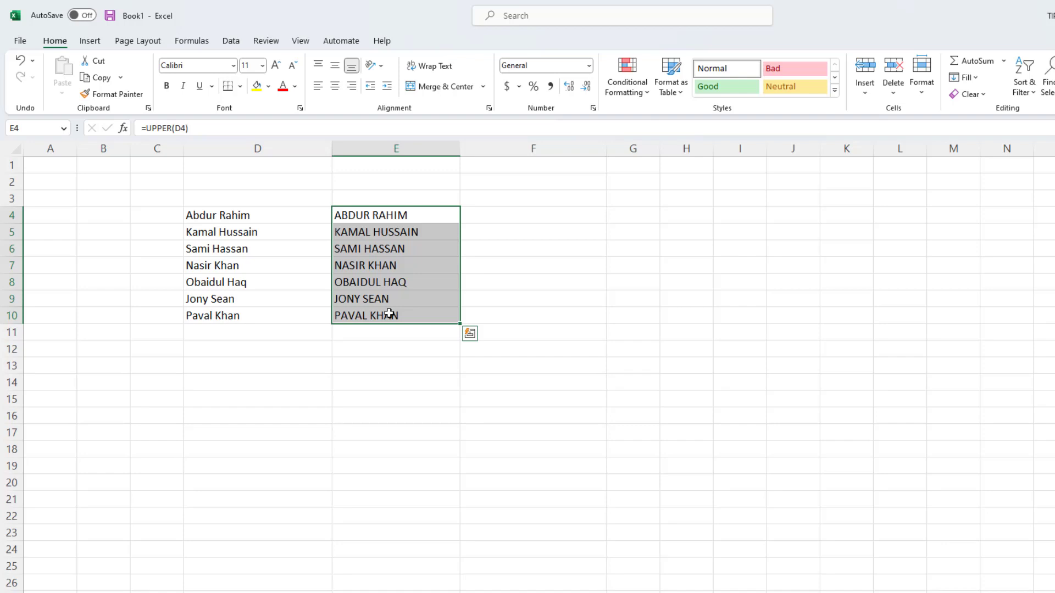
{"action": "key", "text": "ctrl+c"}
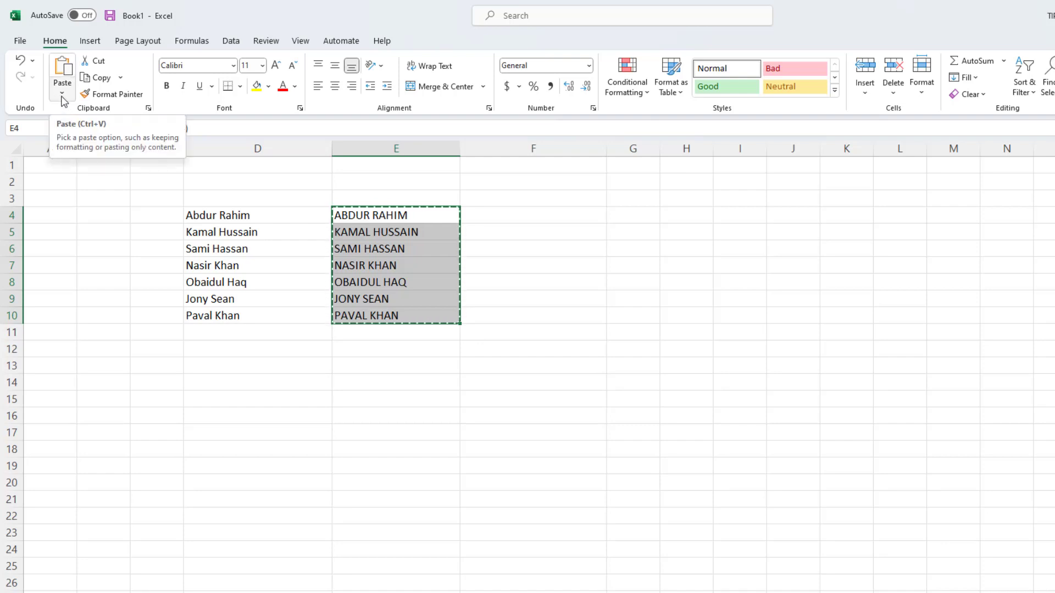
{"action": "left_click", "coordinate": [62, 98]}
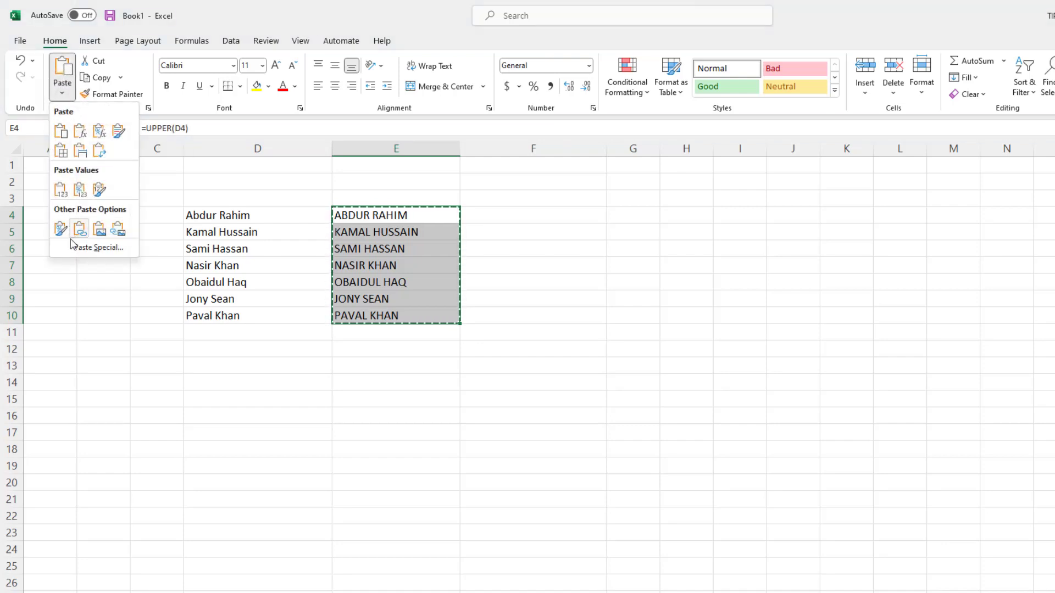
{"action": "left_click", "coordinate": [87, 248]}
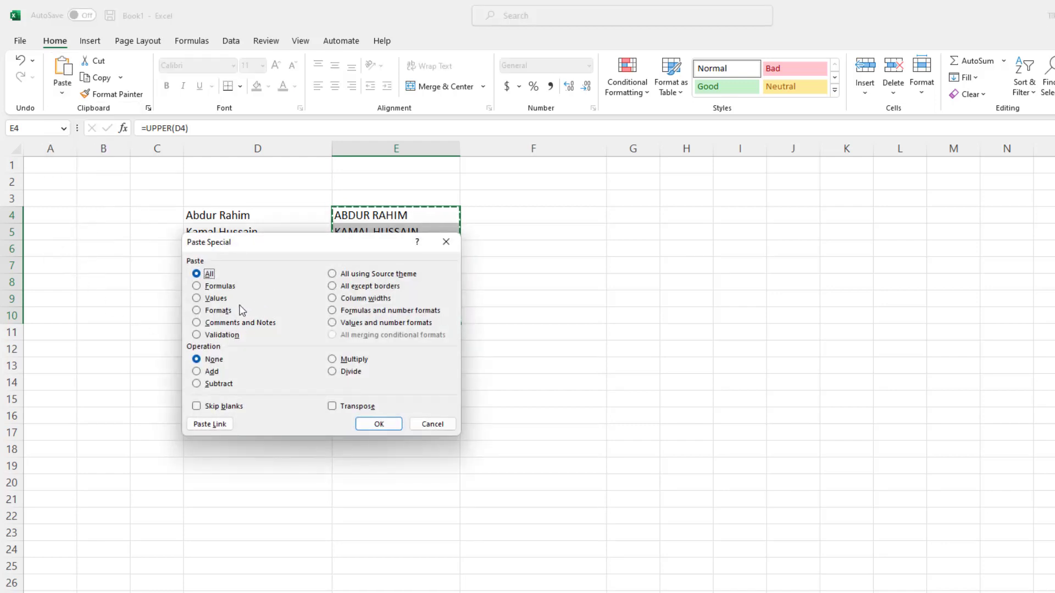
{"action": "left_click", "coordinate": [217, 298]}
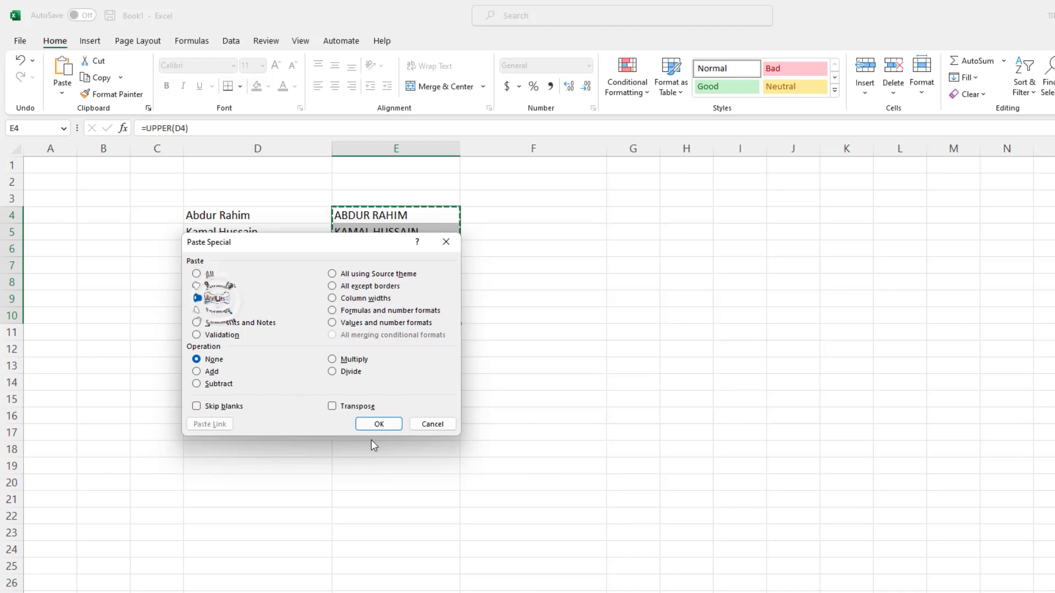
{"action": "left_click", "coordinate": [378, 424]}
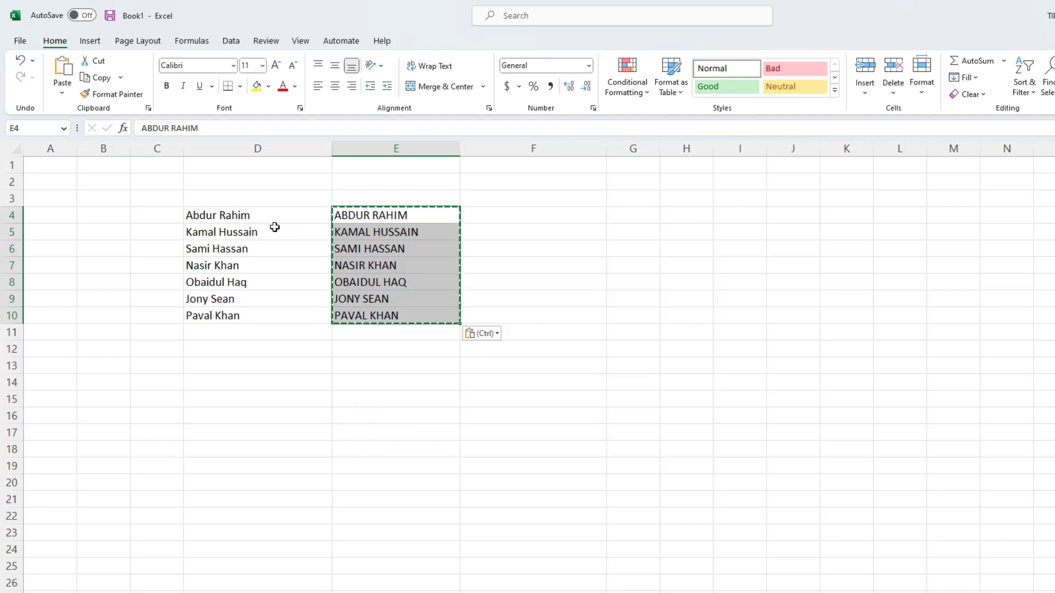
Paste the copied uppercase names from E4:E10 over the original list starting at cell D4.
{"action": "left_click", "coordinate": [263, 215]}
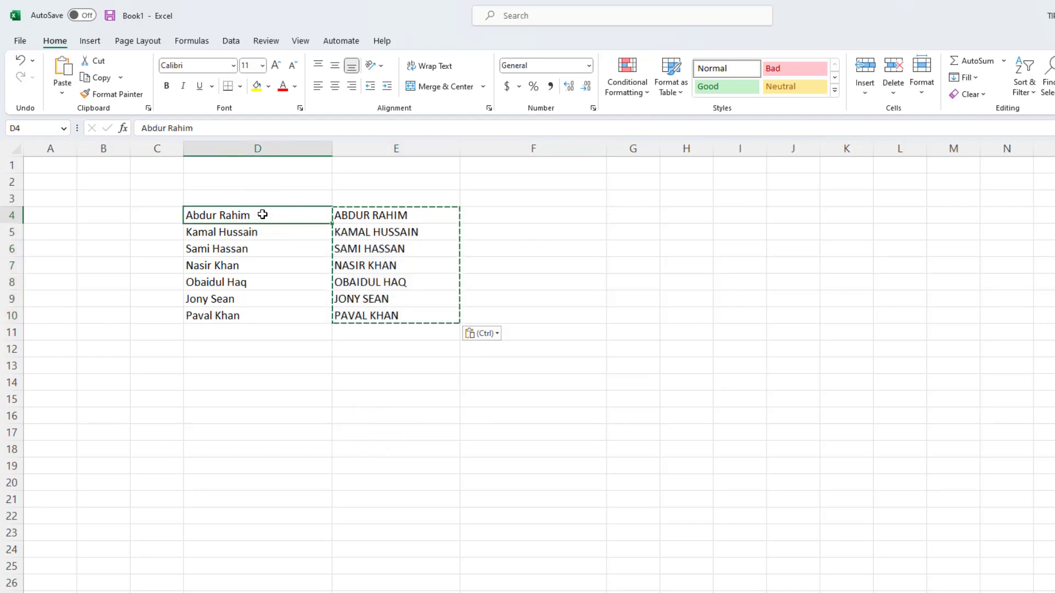
{"action": "key", "text": "Return"}
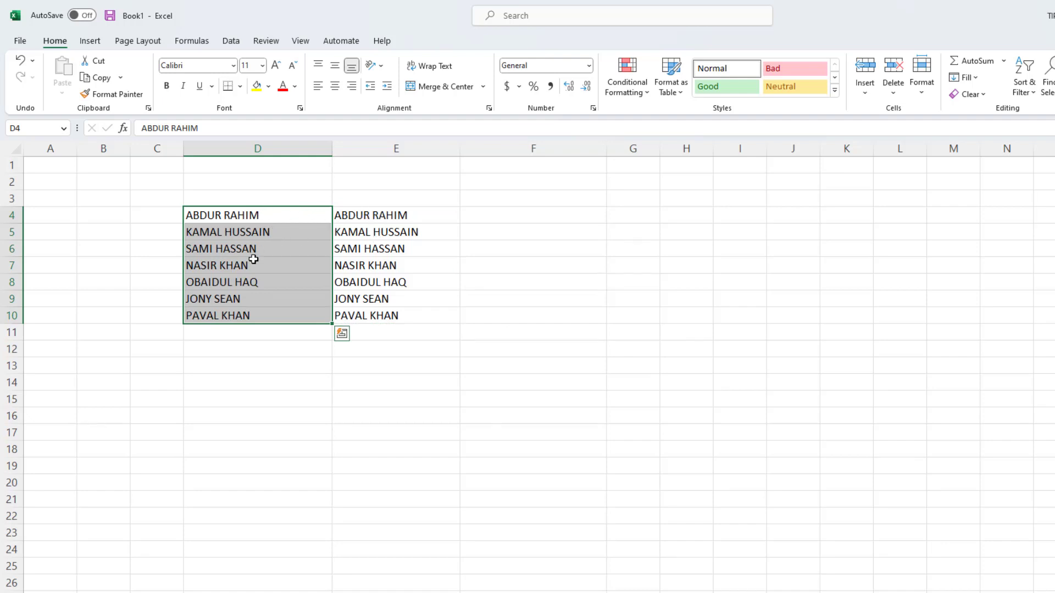
{"action": "left_click", "coordinate": [354, 250]}
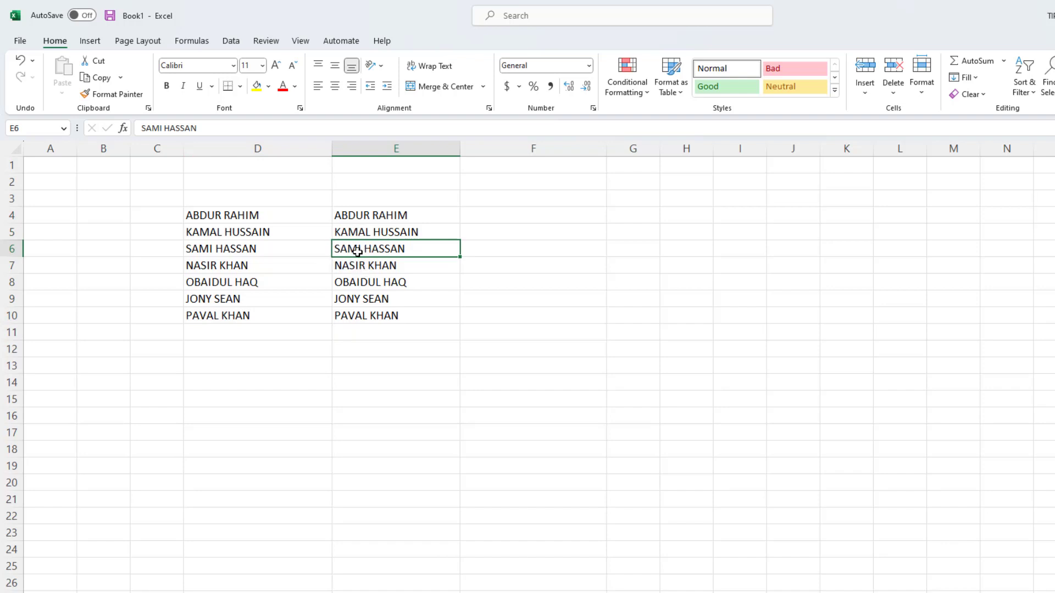